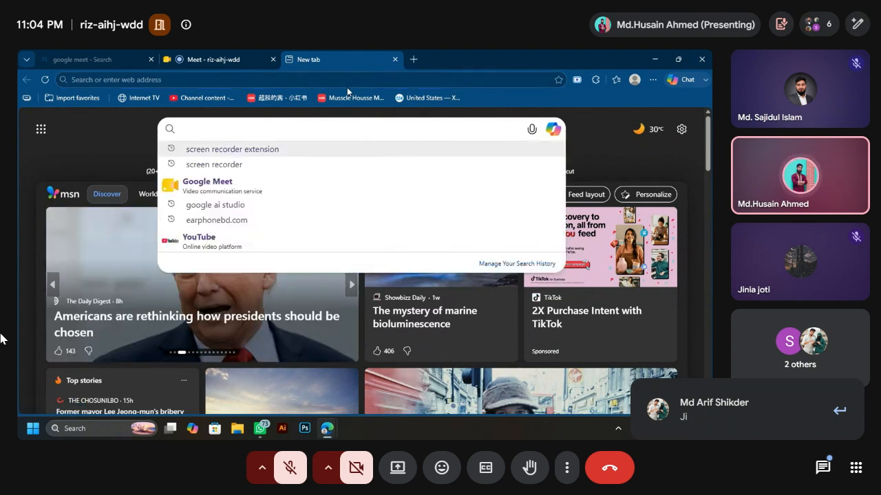
Step: Search Bing for earphonebd.com using the Edge new-tab search suggestions
text(eaa)
key(BackSpace)
text(r)
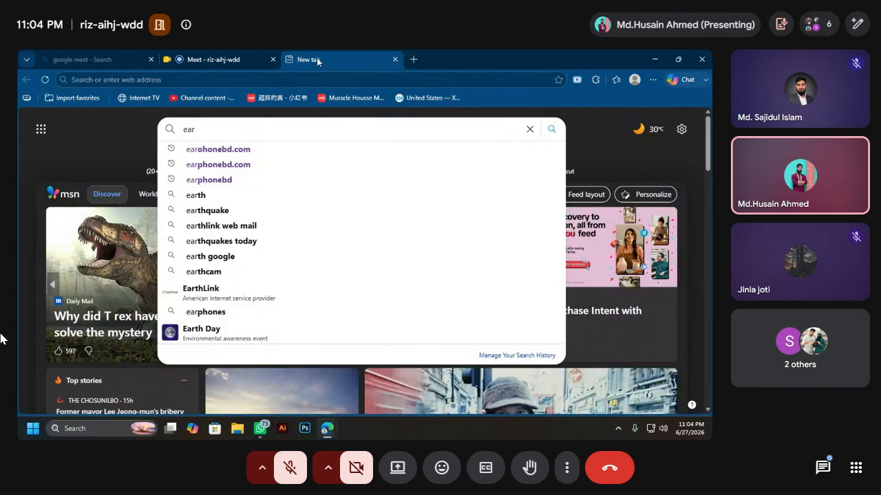
click(197, 167)
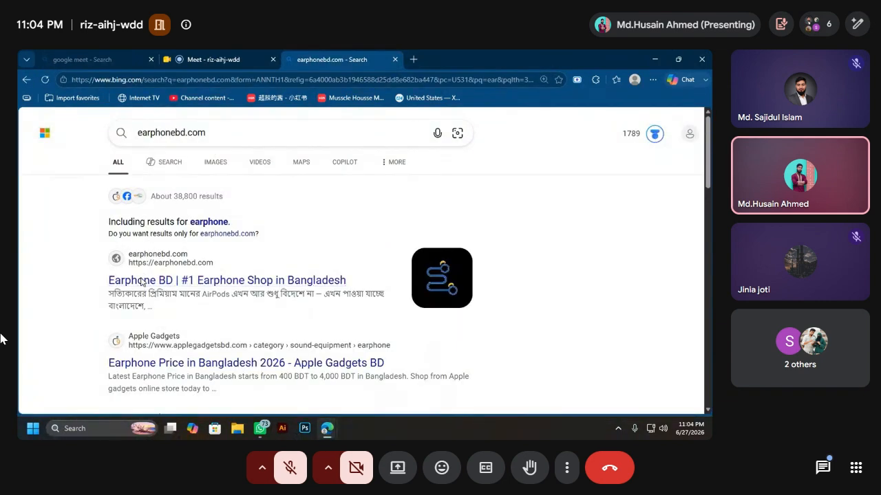
Step: Open the Earphone BD shop from the search results and scroll down the page
click(165, 282)
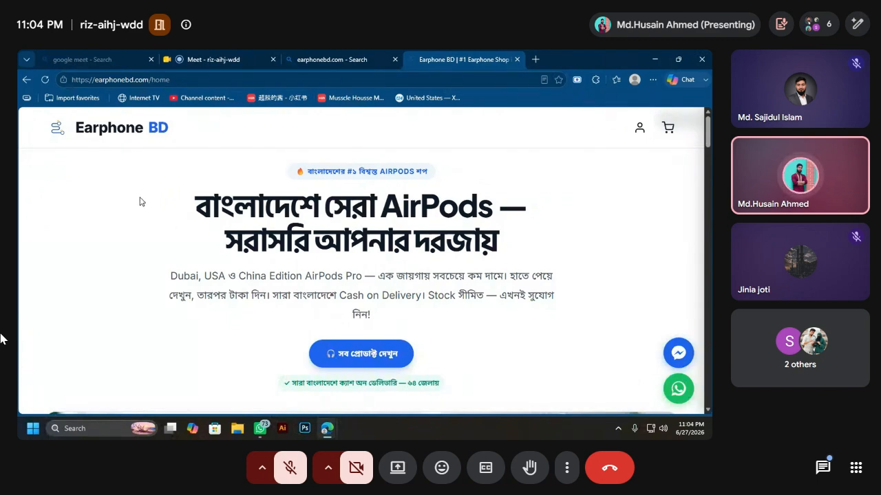
scroll(349, 255, down, 10)
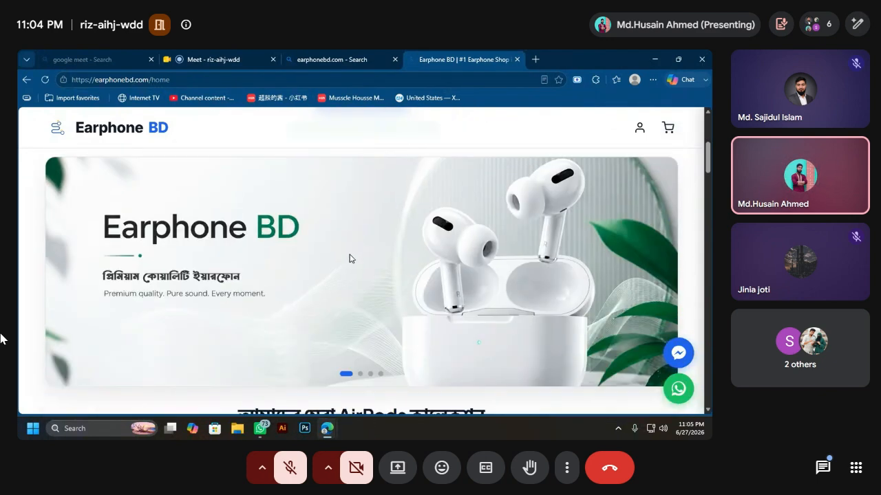
scroll(348, 253, down, 15)
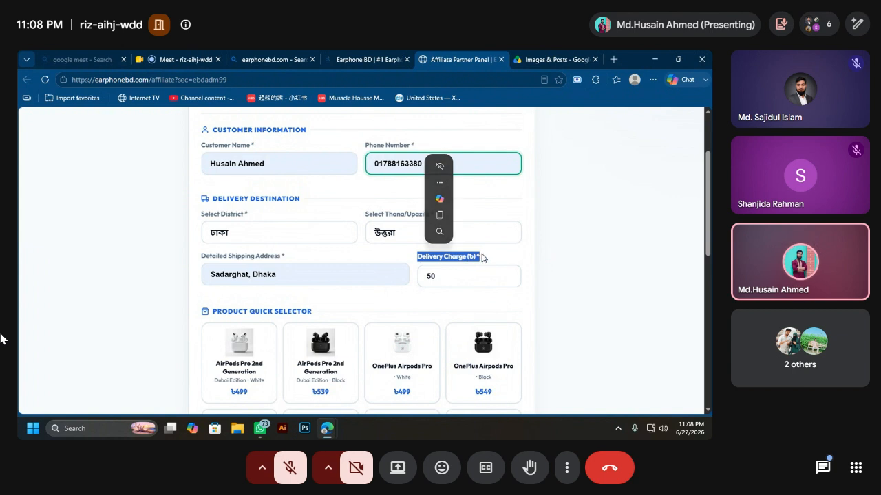
Step: Highlight the Delivery Charge label on the order form
double_click(480, 258)
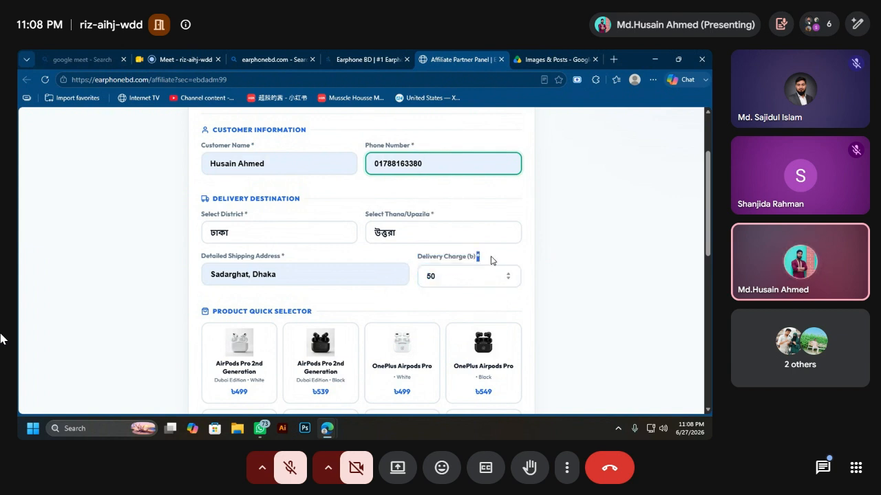
drag(417, 259, 491, 258)
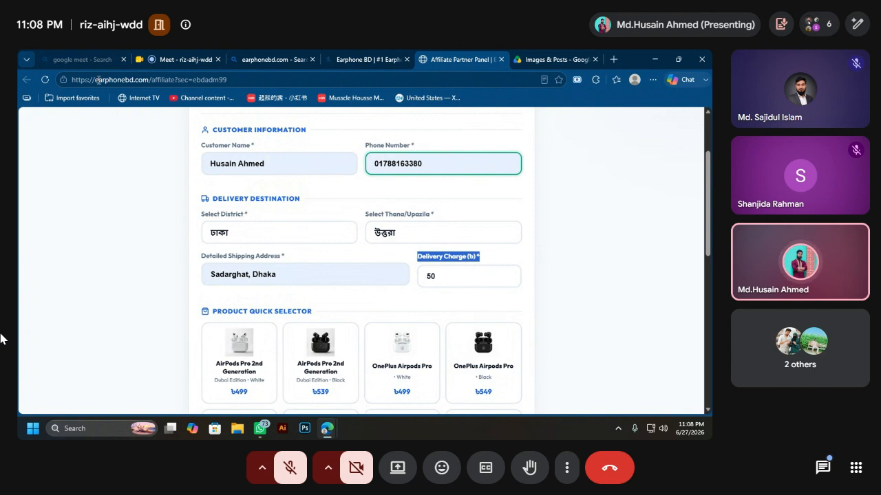
scroll(206, 261, down, 2)
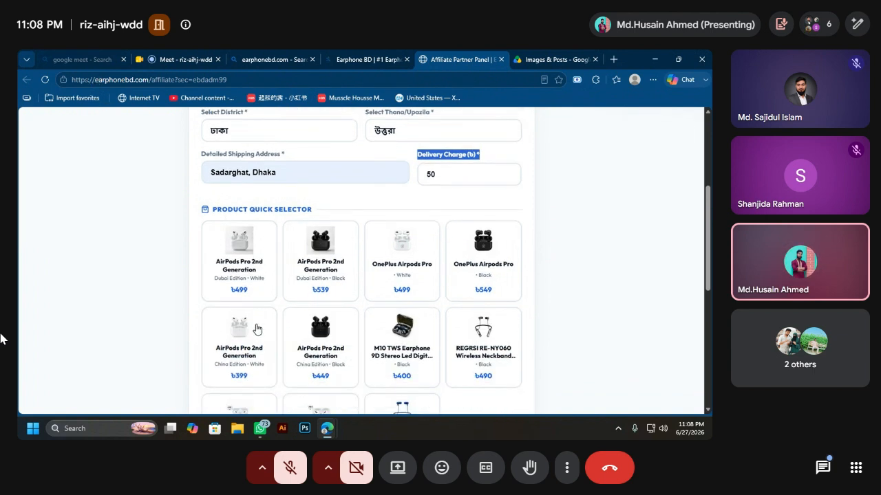
scroll(346, 209, up, 2)
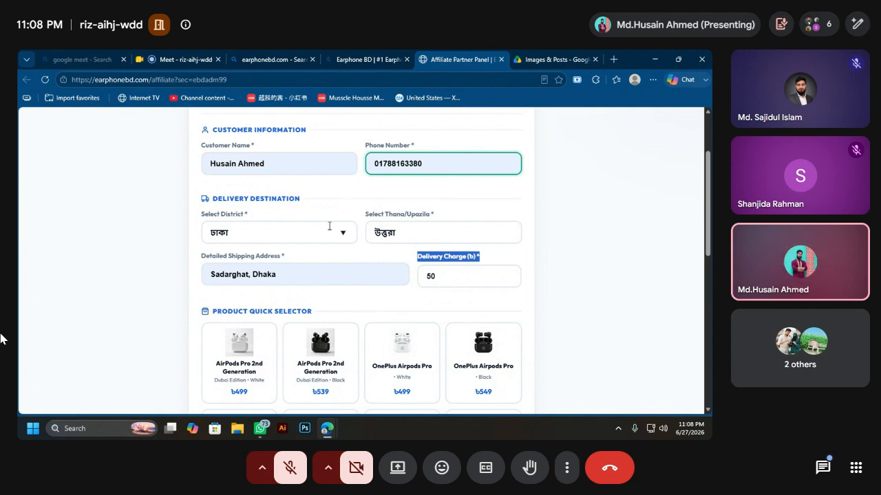
scroll(322, 259, down, 1)
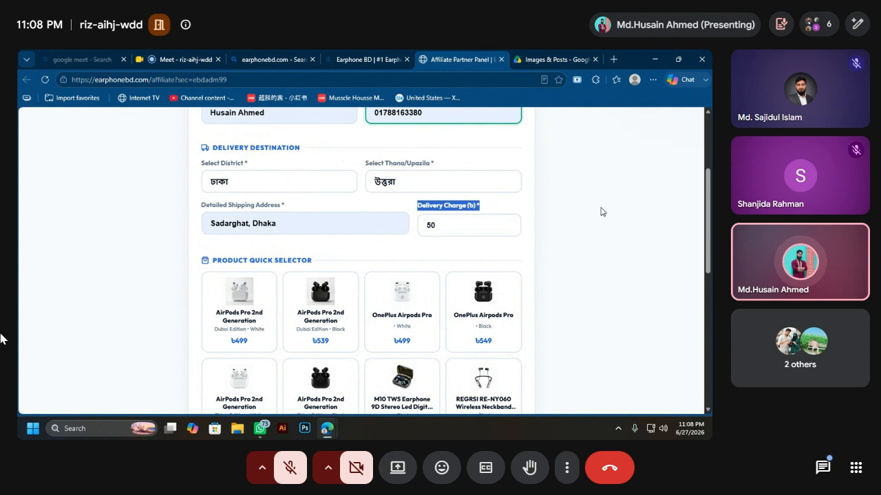
Step: Replace the 50 delivery charge with 100
drag(457, 228, 401, 229)
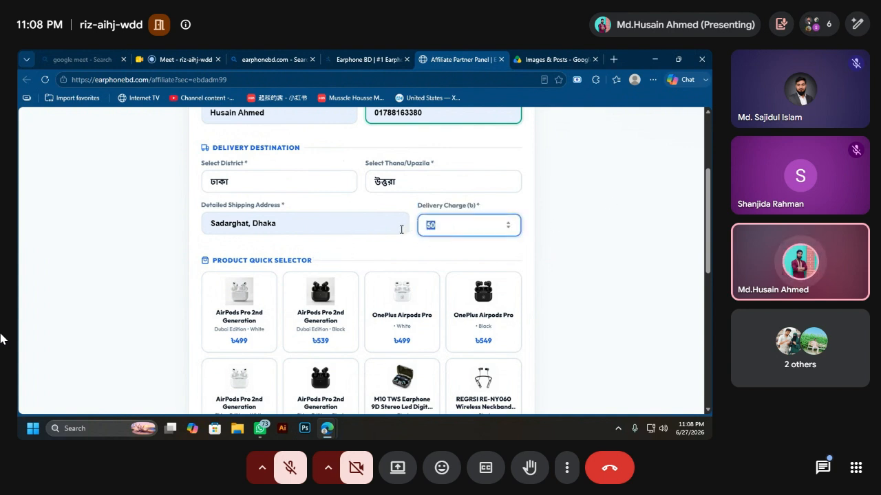
text(100)
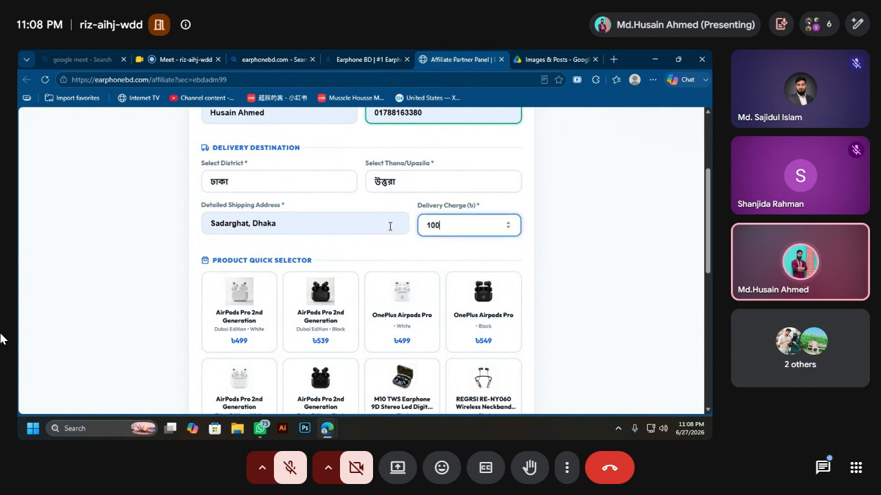
scroll(331, 263, down, 1)
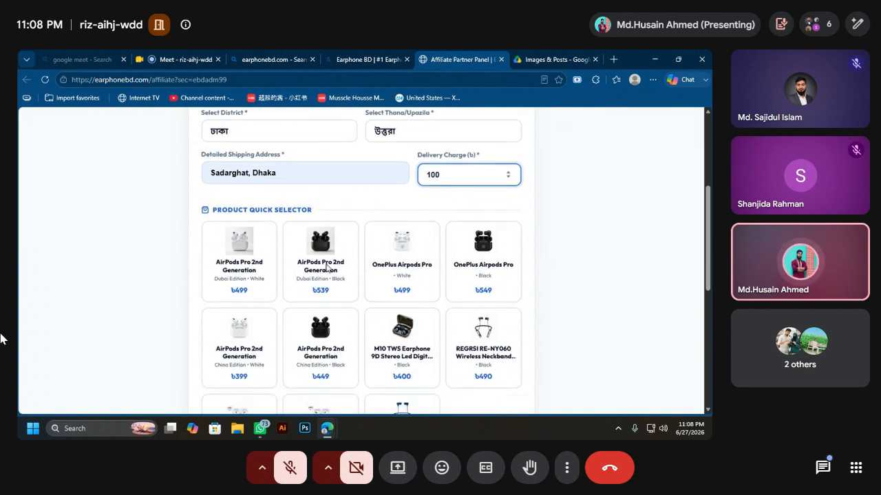
scroll(313, 292, down, 2)
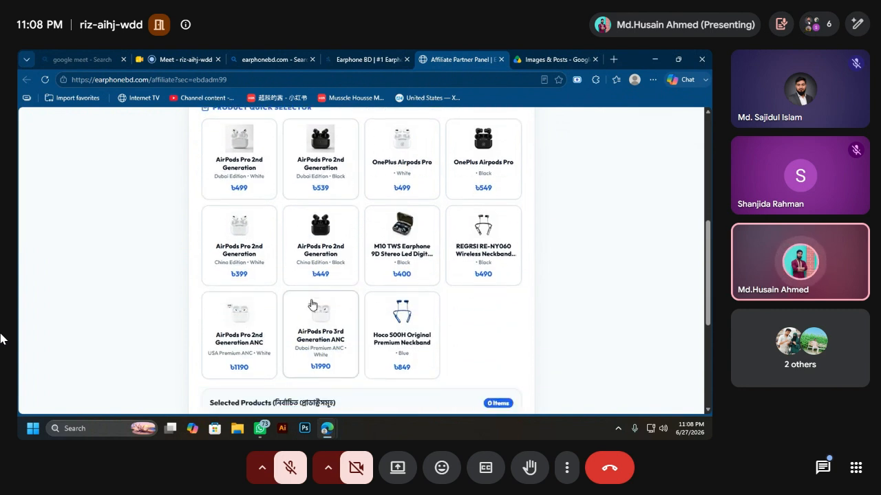
scroll(349, 181, up, 1)
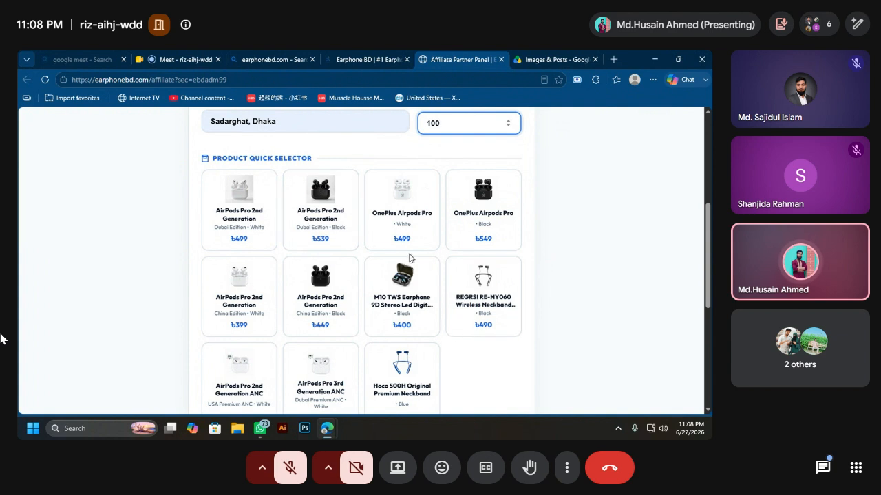
scroll(337, 265, down, 1)
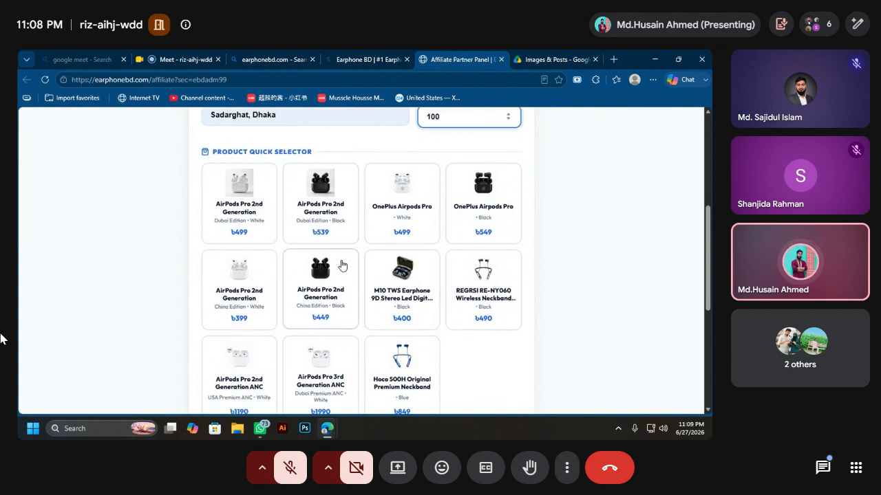
Step: Add the black Dubai Edition AirPods Pro 2nd Generation to the order
click(329, 178)
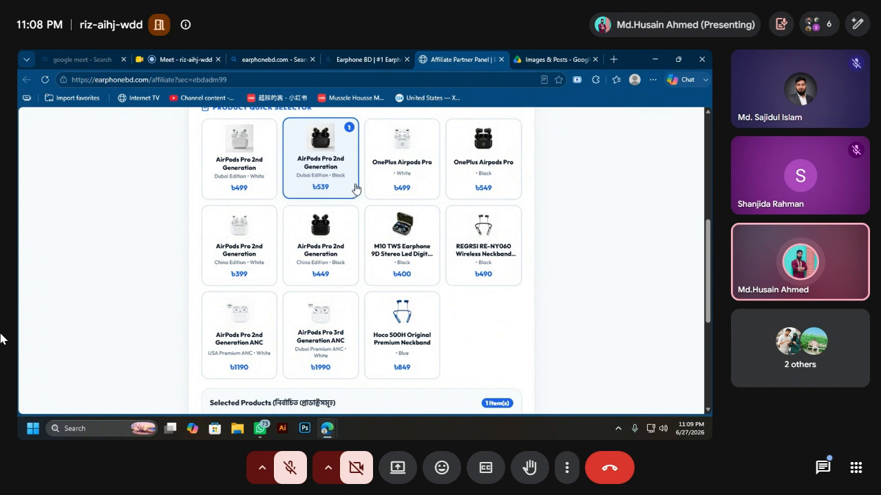
scroll(354, 189, down, 1)
scroll(352, 190, down, 3)
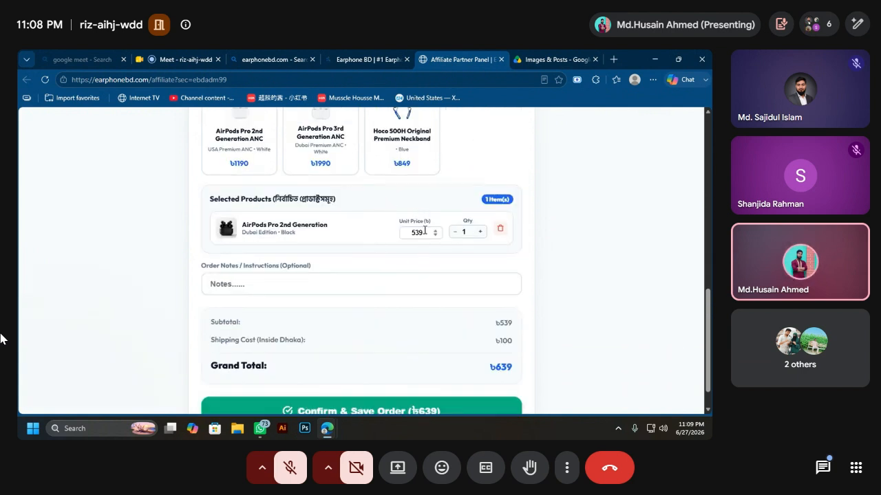
Step: Change the AirPods Pro unit price from 539 to 520
drag(424, 231, 409, 232)
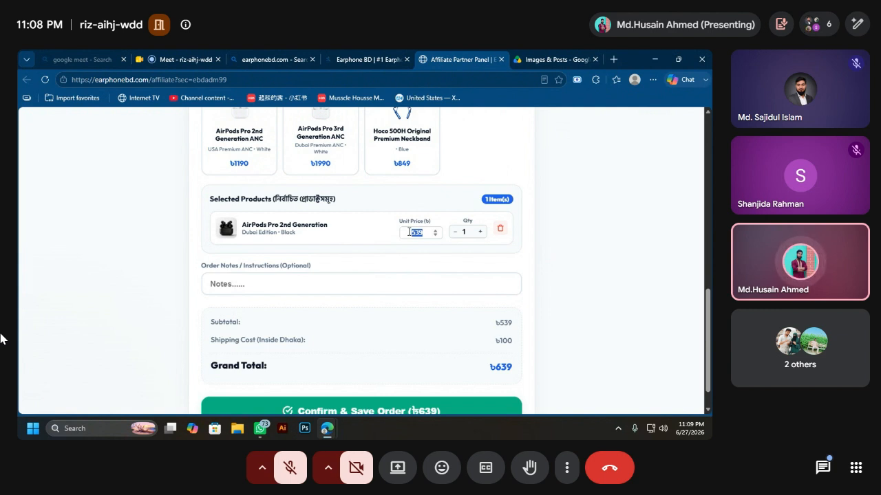
click(409, 232)
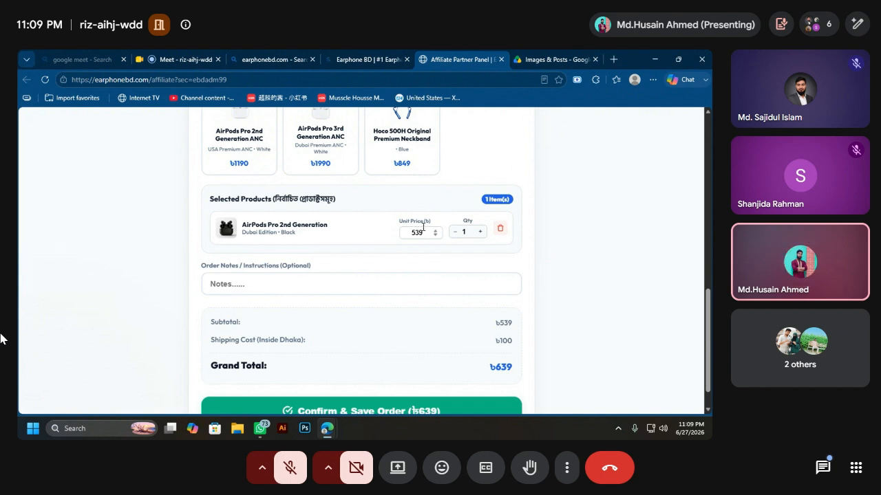
key(BackSpace)
key(BackSpace)
text(20)
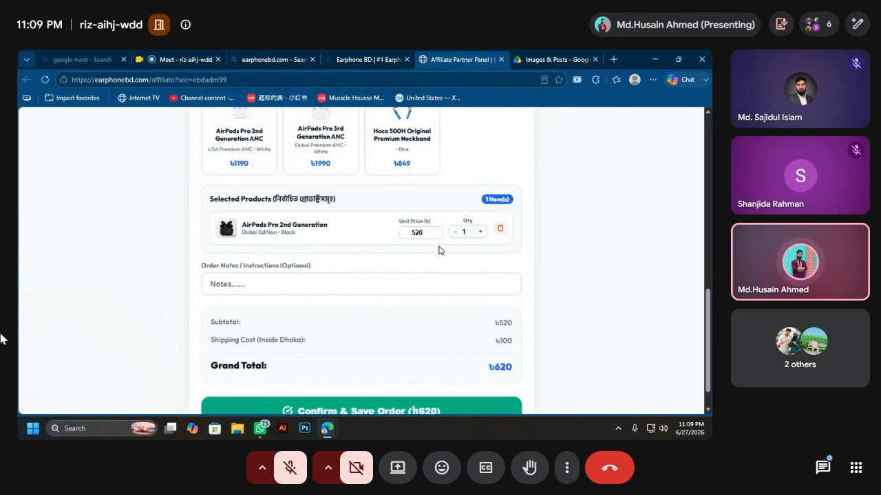
drag(424, 233, 397, 235)
click(416, 235)
click(251, 277)
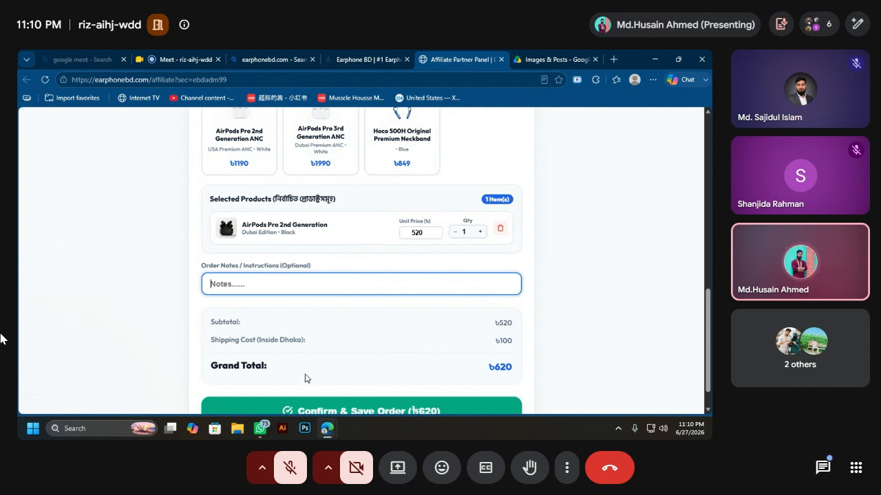
Step: Check the order summary: ৳520 subtotal plus ৳100 Dhaka shipping, ৳620 grand total
scroll(317, 284, down, 1)
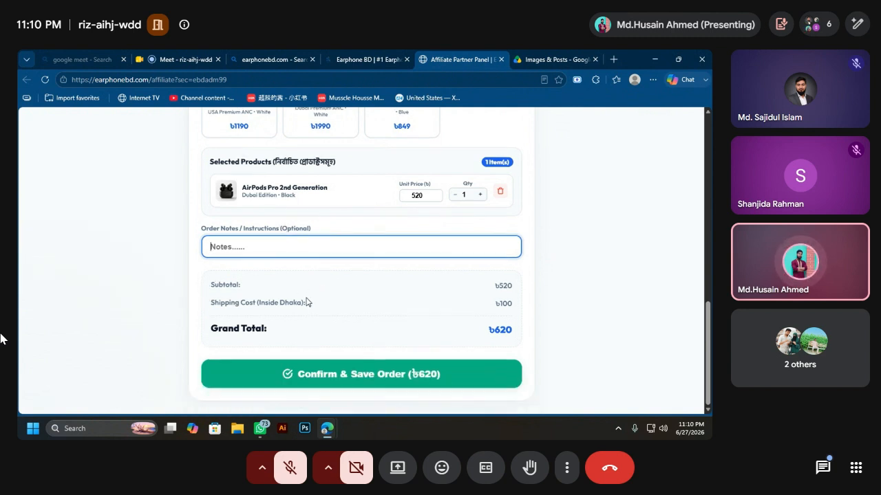
double_click(223, 284)
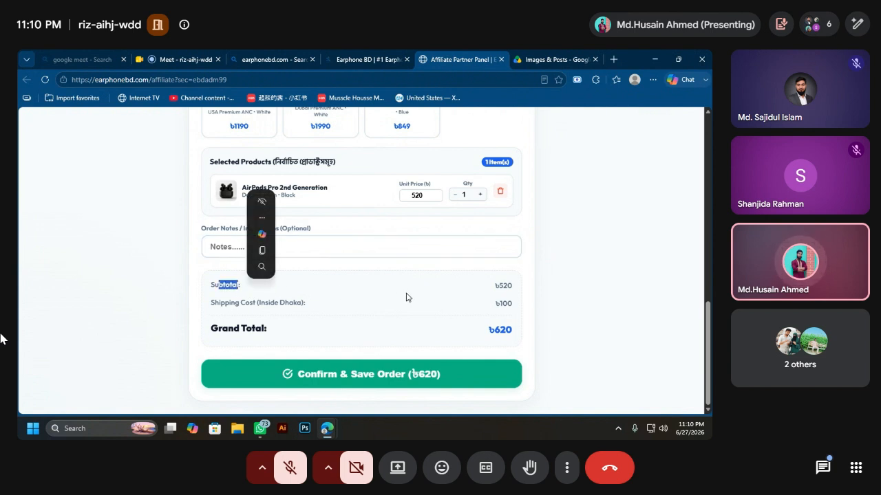
click(486, 291)
drag(486, 291, 520, 292)
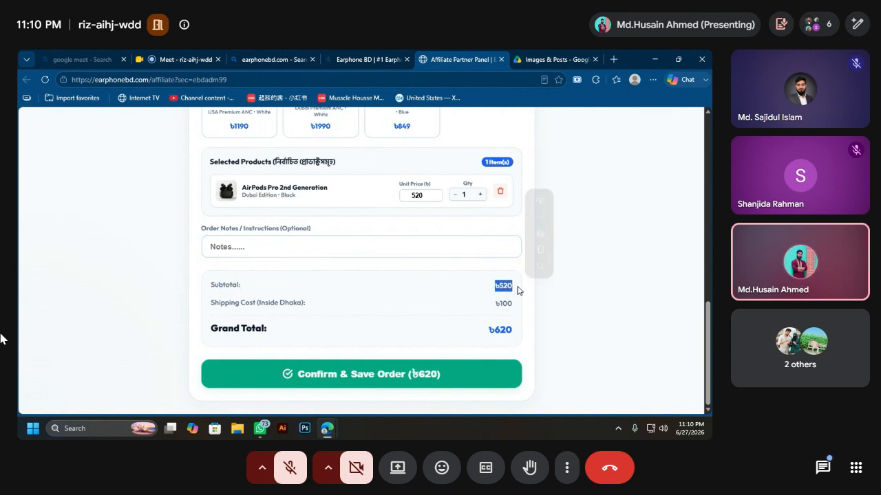
click(243, 314)
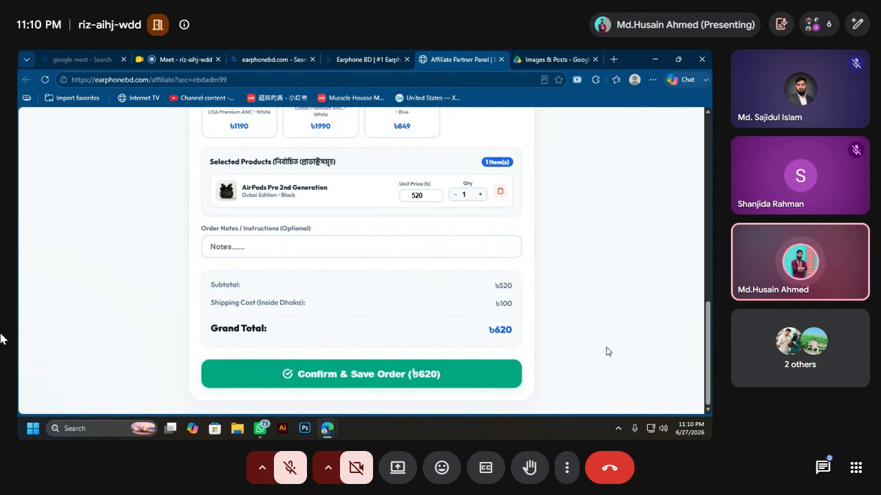
Step: Save the ৳620 AirPods Pro order and confirm today's count shows 1 order
click(353, 374)
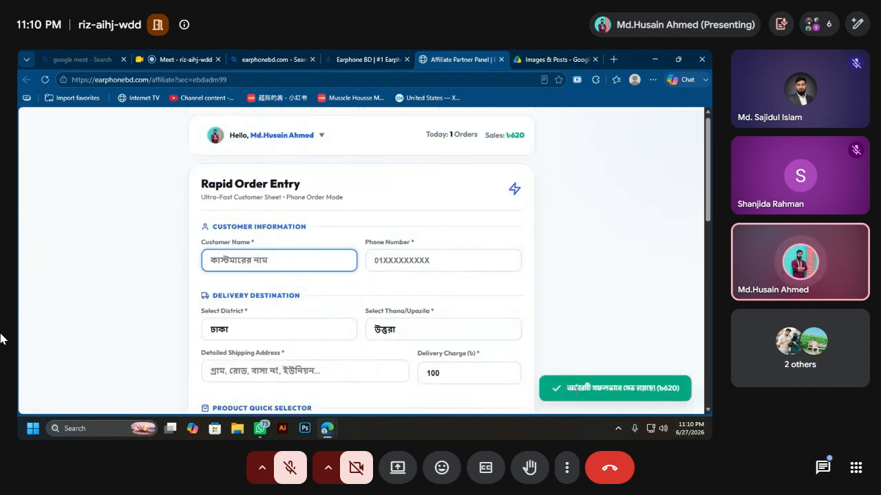
drag(566, 388, 697, 389)
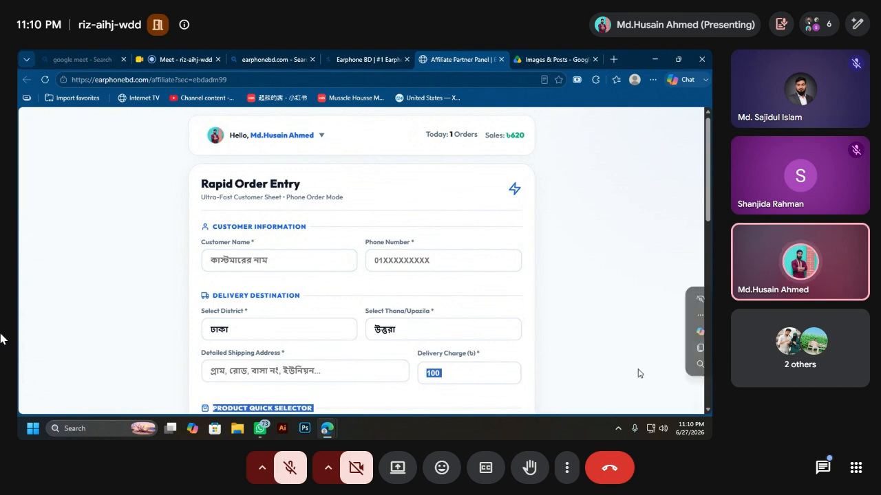
scroll(413, 221, up, 1)
drag(426, 140, 528, 140)
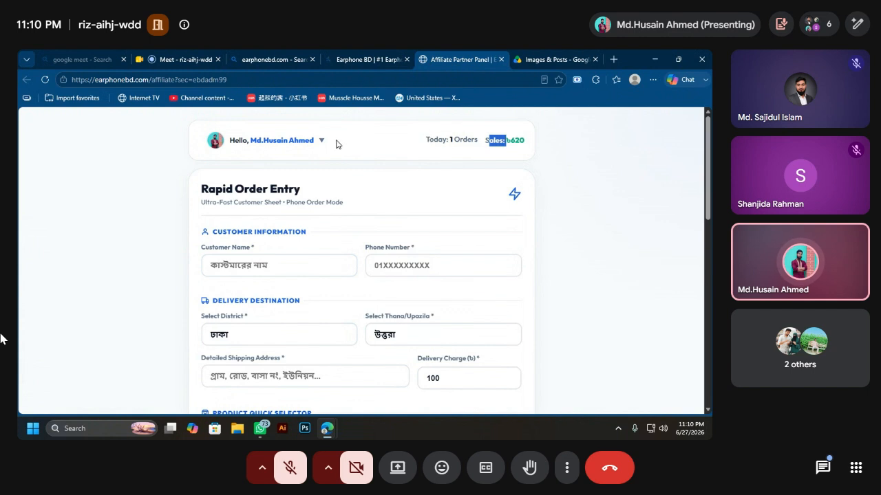
Step: Visit the affiliate Resource Hub from the account menu
click(301, 134)
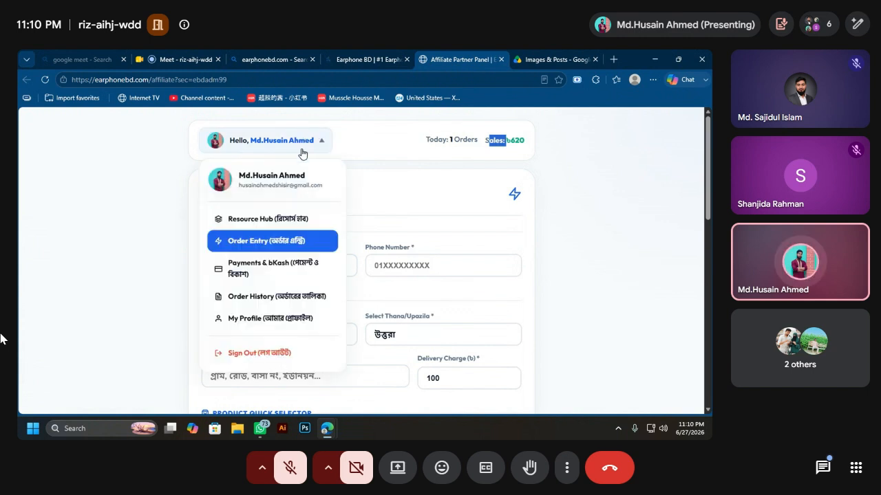
scroll(280, 274, down, 1)
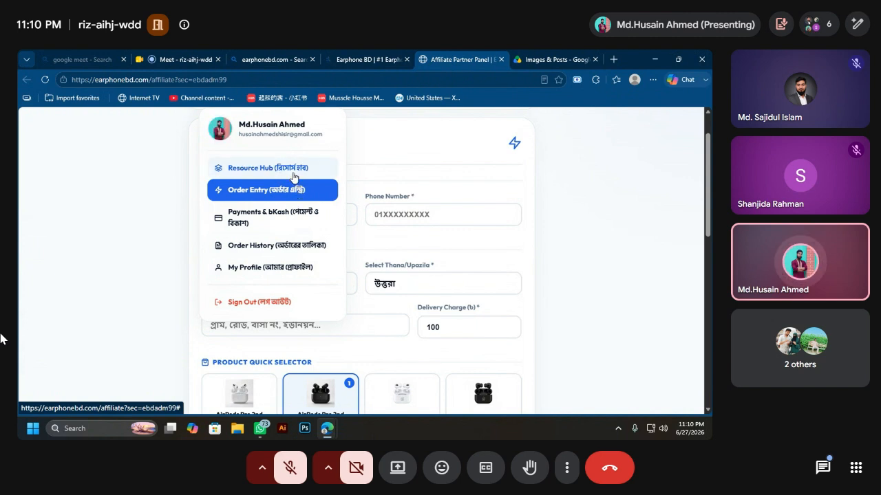
click(293, 177)
scroll(334, 209, down, 1)
scroll(334, 211, up, 2)
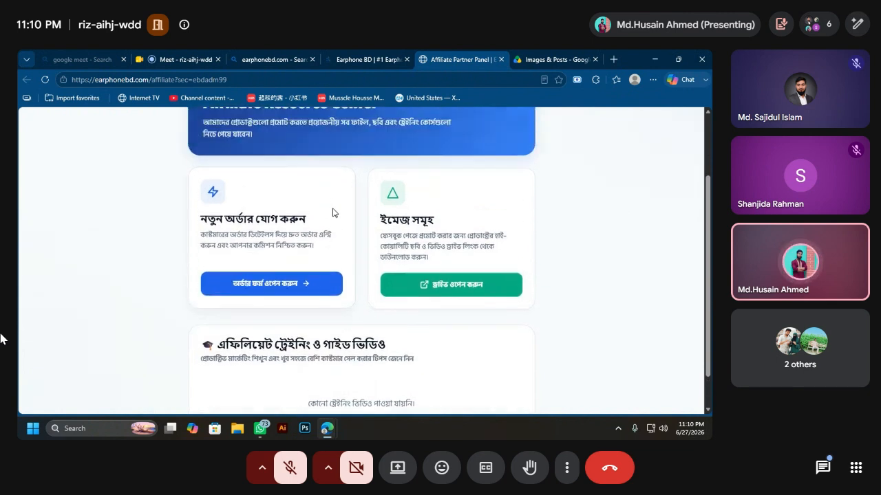
Step: Return to the empty Rapid Order Entry form
click(310, 142)
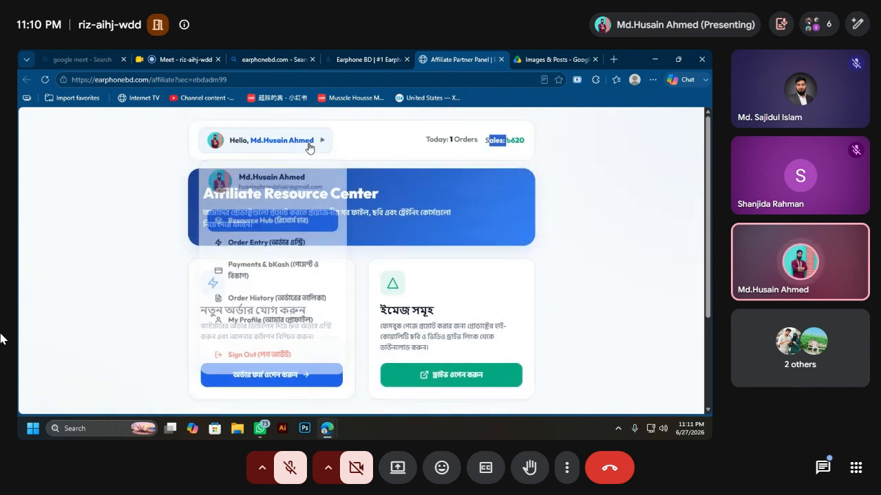
click(262, 241)
scroll(281, 227, down, 10)
scroll(280, 227, up, 10)
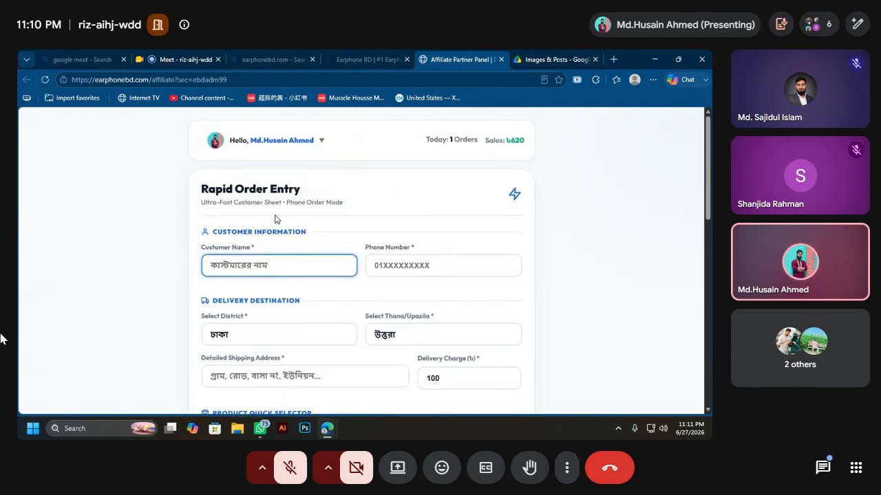
click(279, 143)
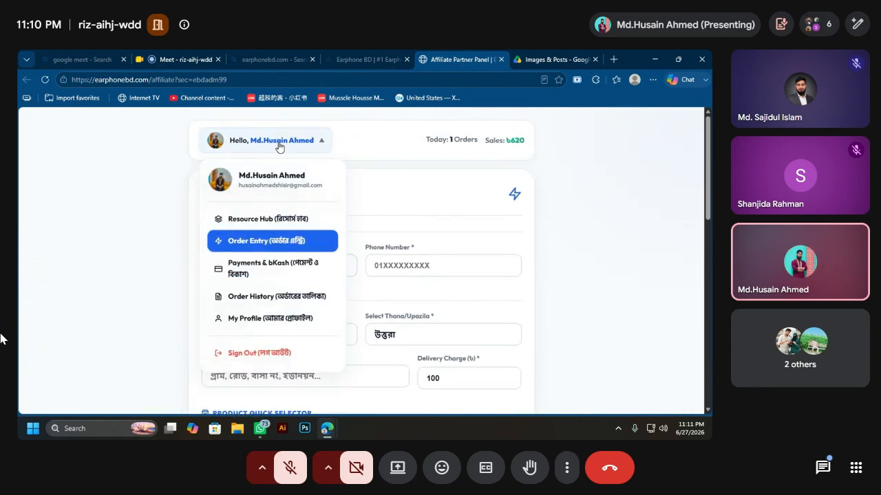
click(265, 278)
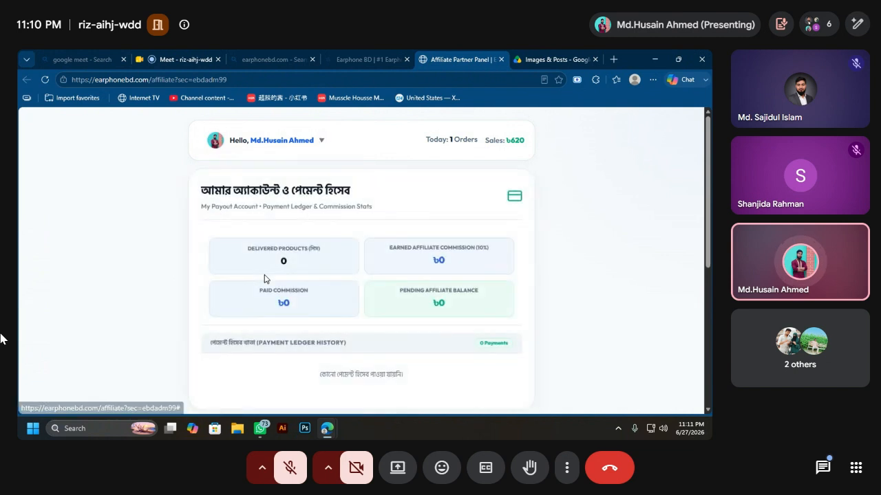
scroll(286, 240, down, 1)
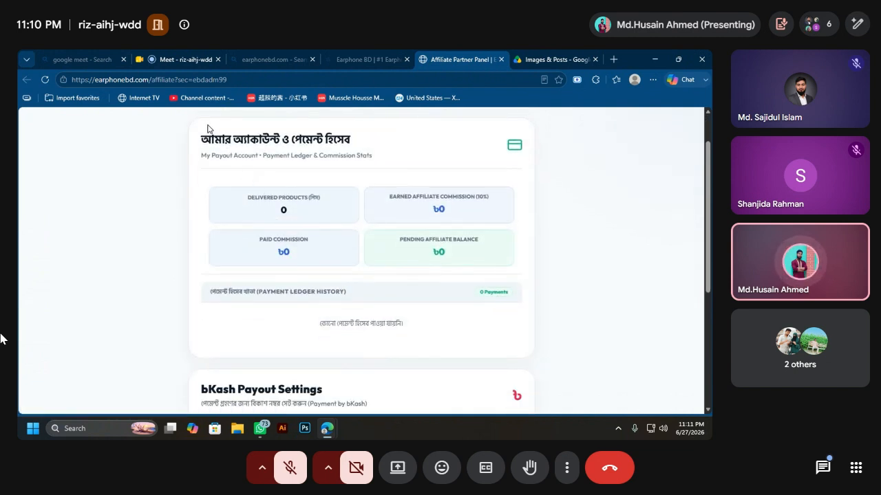
drag(222, 135, 337, 139)
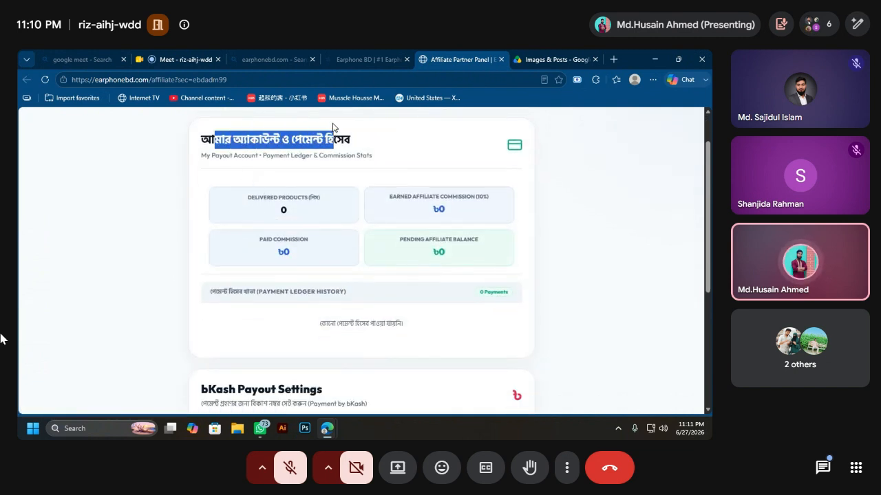
click(540, 192)
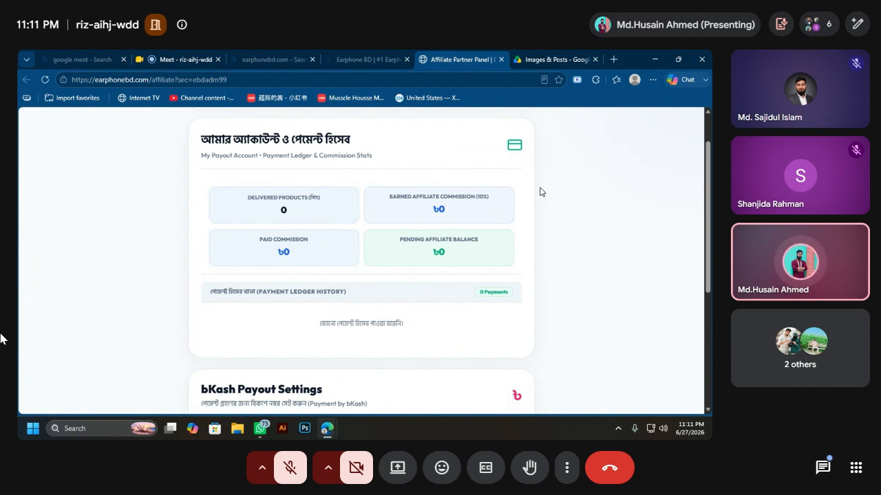
scroll(454, 238, up, 1)
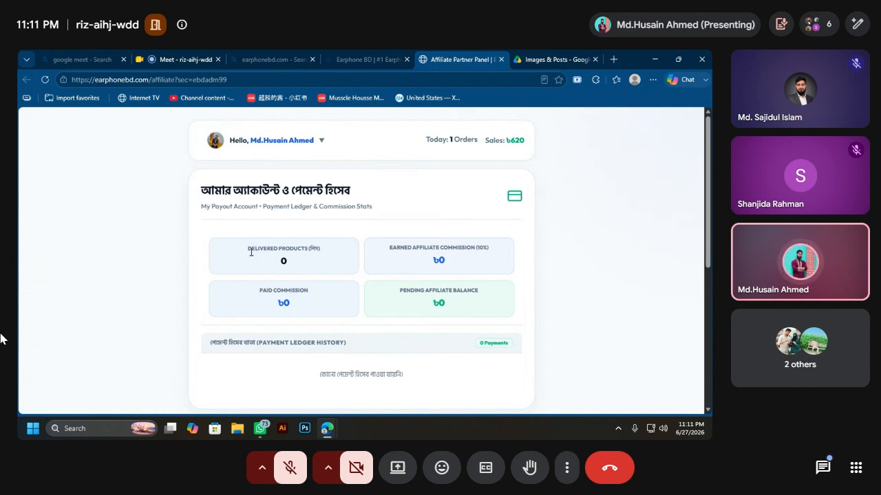
drag(249, 253, 331, 246)
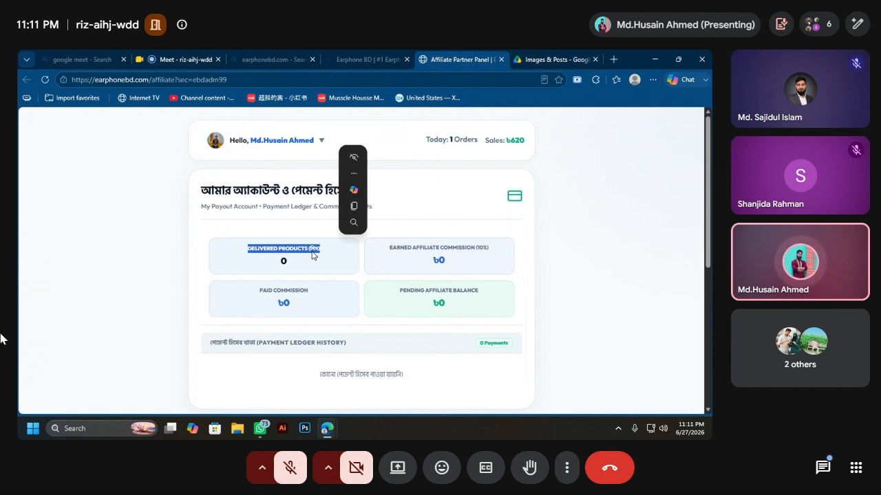
click(313, 252)
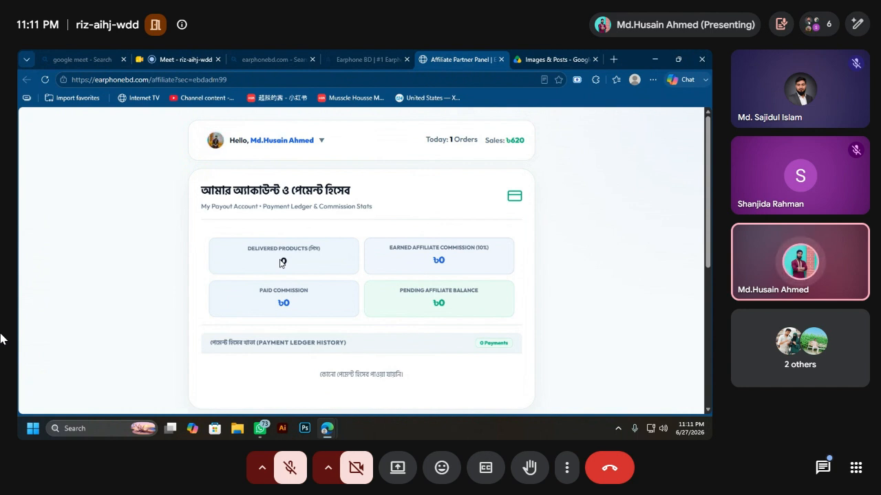
click(316, 148)
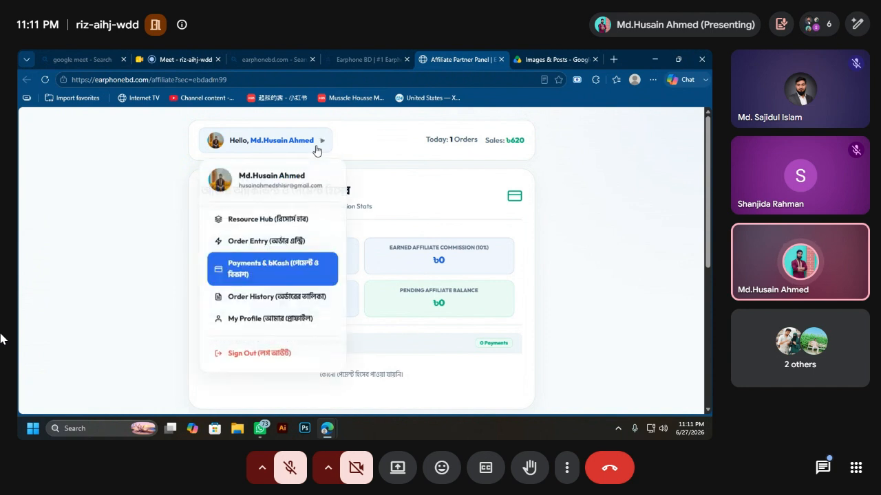
Step: Open Order History and check today's ৳620 AirPods Pro order is Pending
click(296, 296)
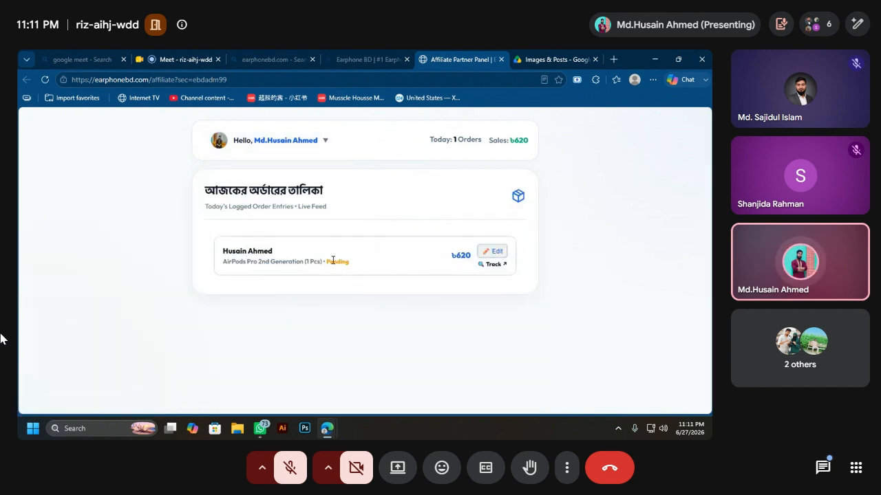
drag(327, 262, 373, 265)
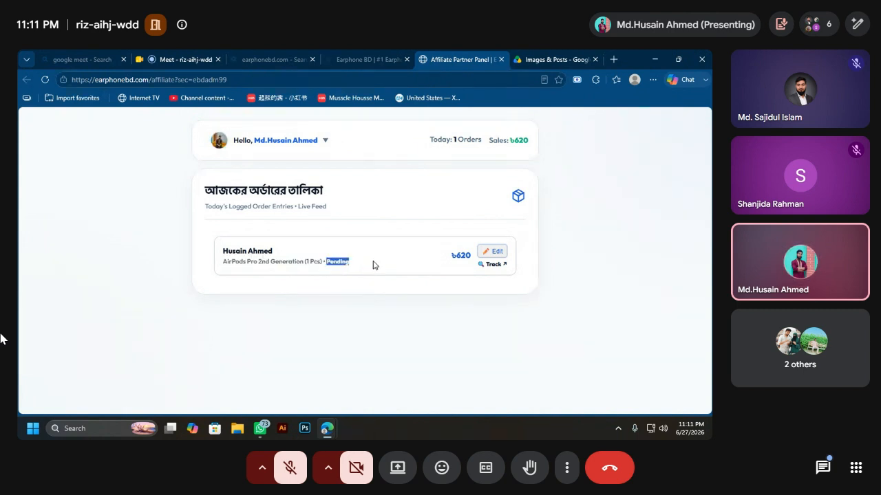
click(373, 265)
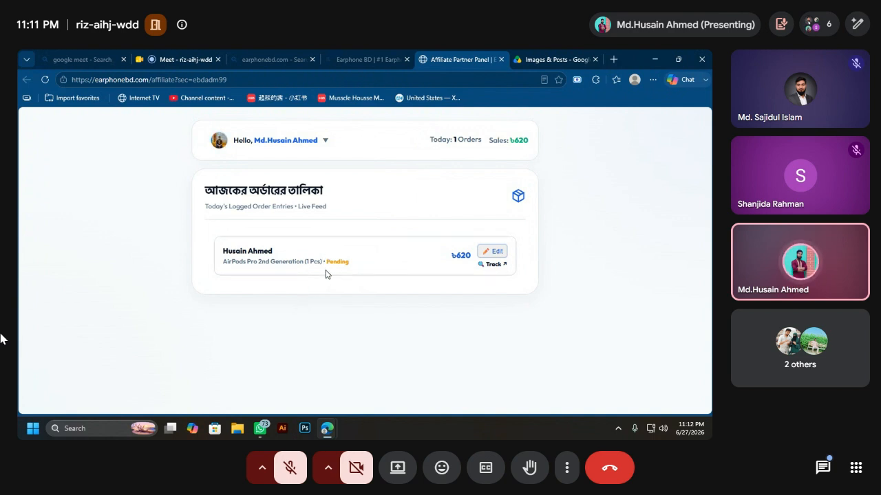
drag(328, 265, 358, 269)
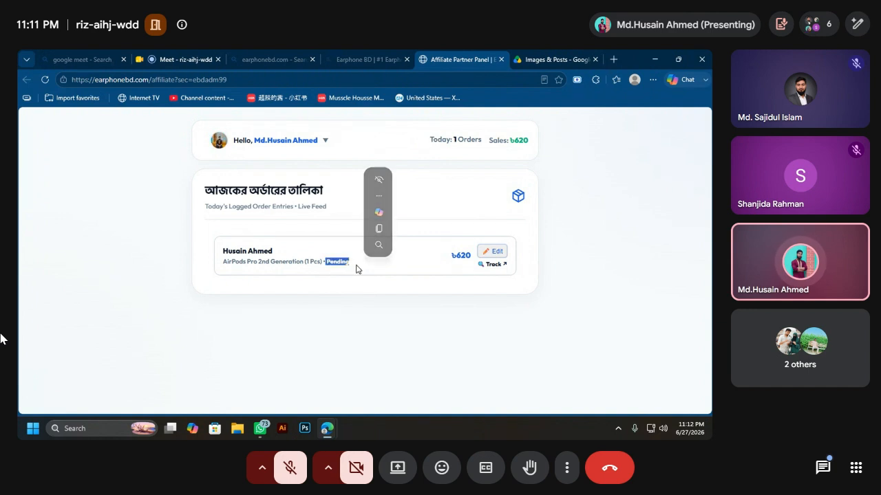
click(338, 267)
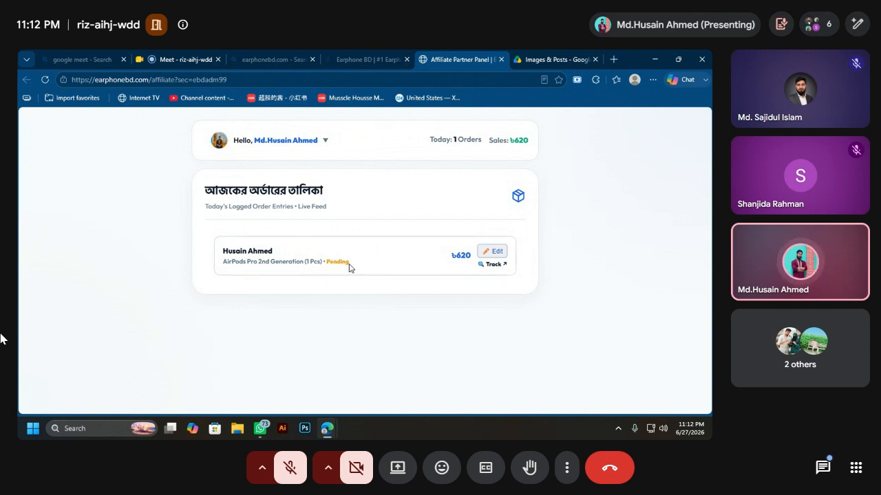
click(491, 267)
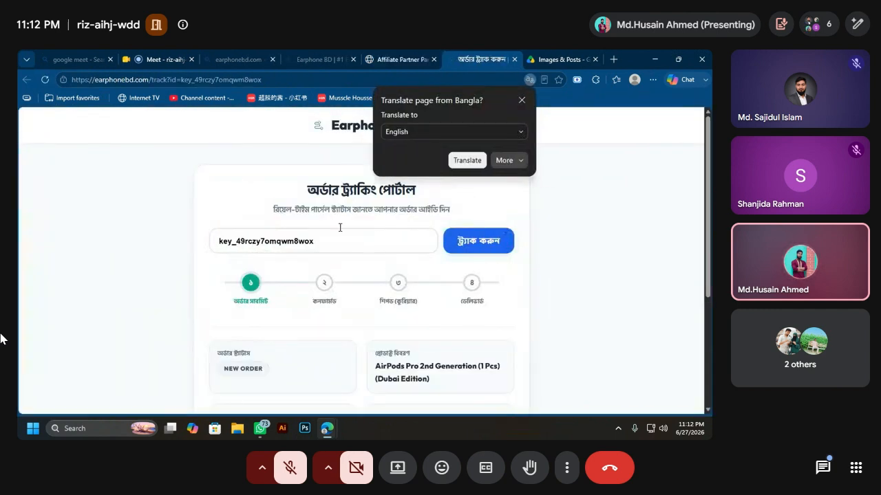
click(333, 203)
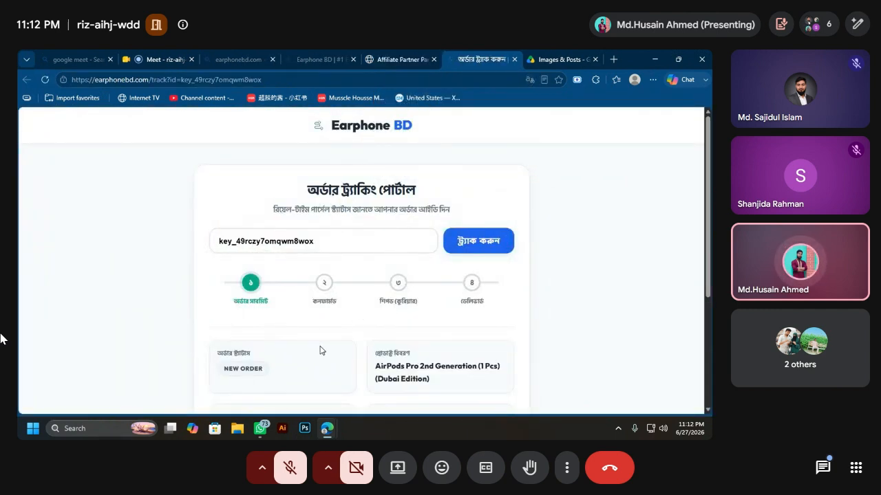
scroll(331, 312, down, 3)
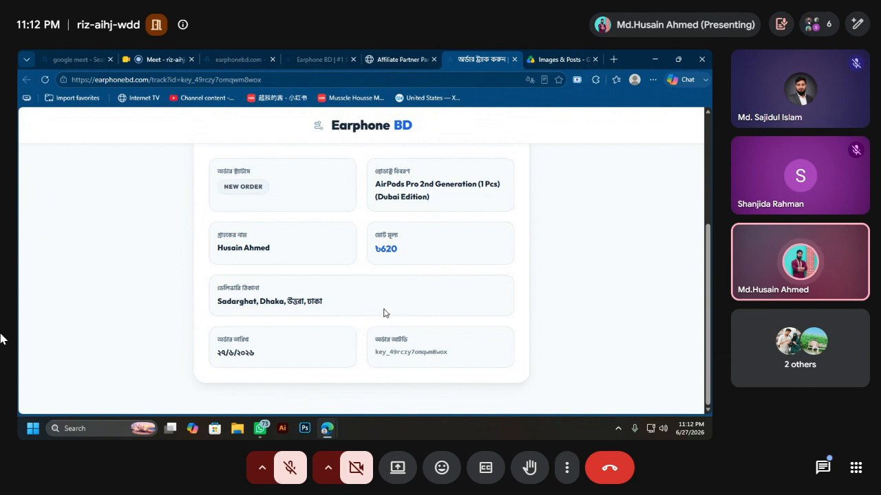
scroll(390, 302, up, 2)
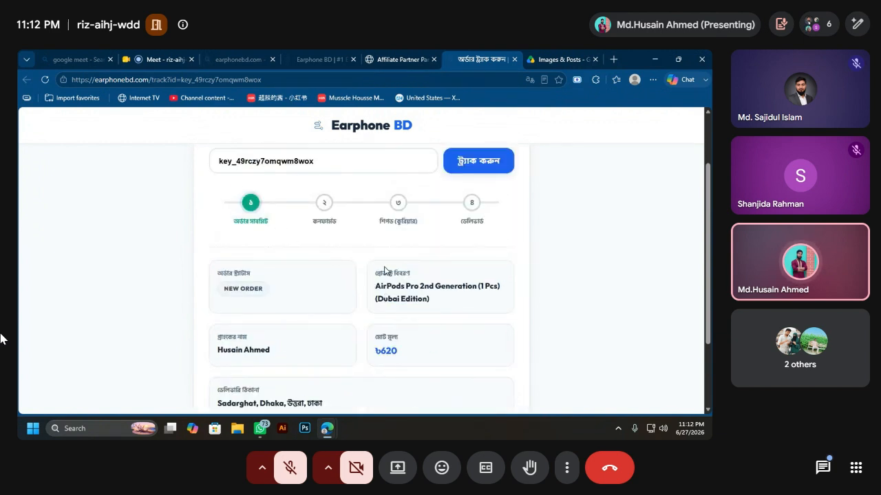
scroll(351, 227, down, 3)
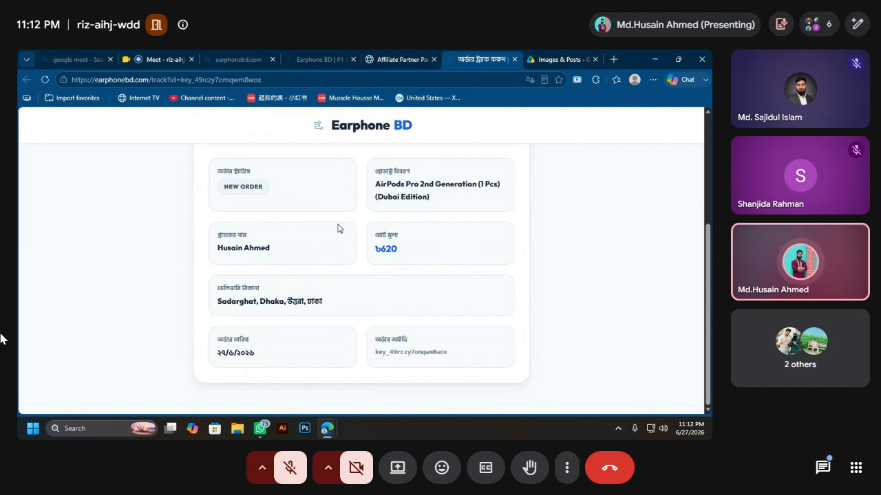
scroll(344, 287, up, 3)
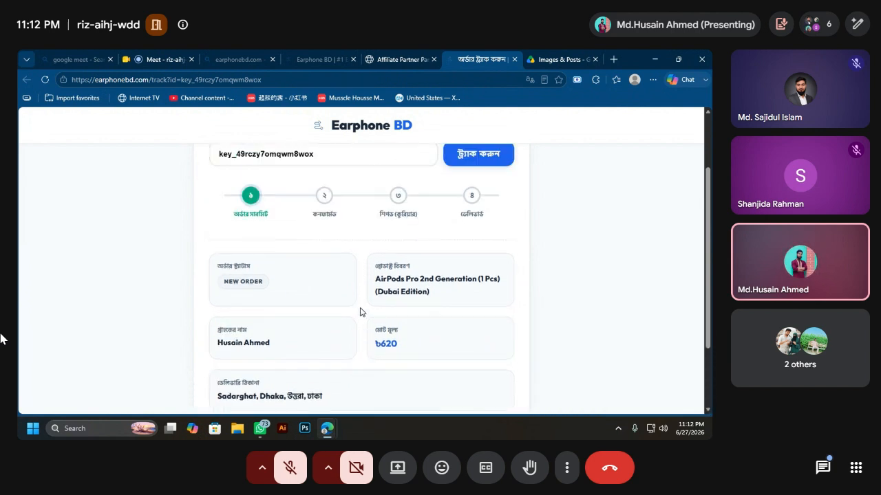
scroll(360, 312, up, 2)
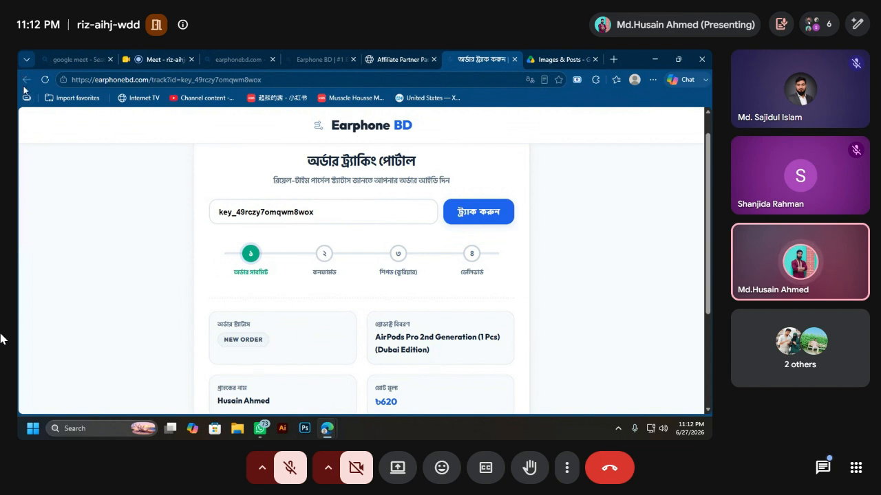
Step: Go back to the Affiliate Partner tab and reach the Payments & bKash payout settings
click(366, 55)
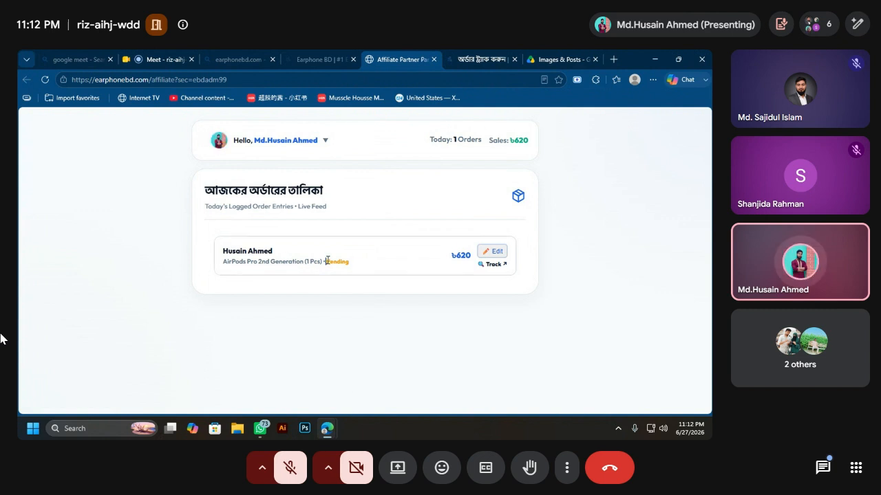
drag(328, 261, 366, 264)
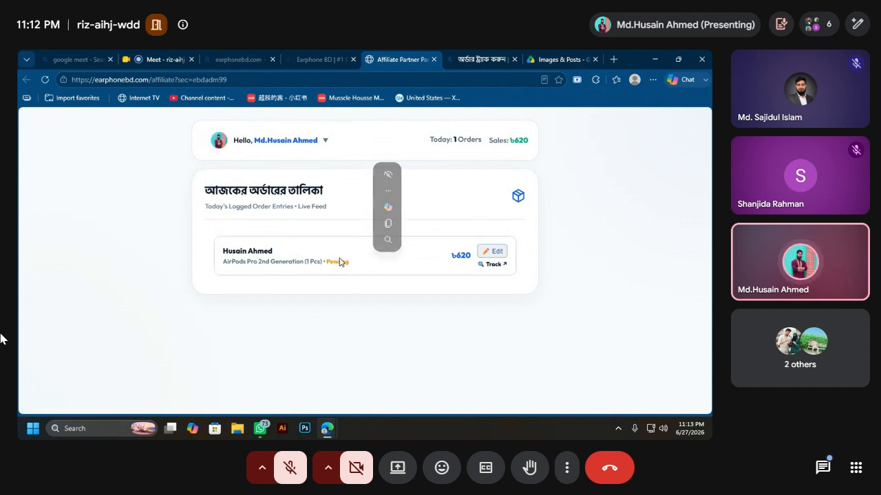
click(283, 141)
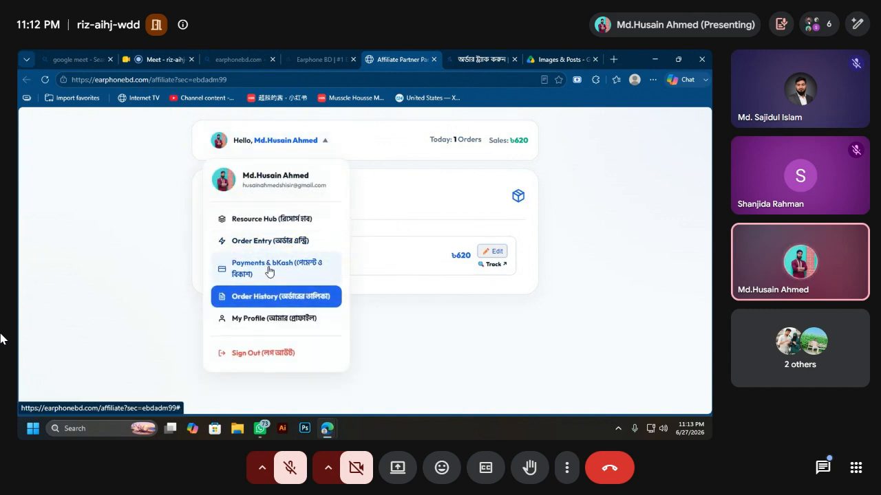
click(268, 265)
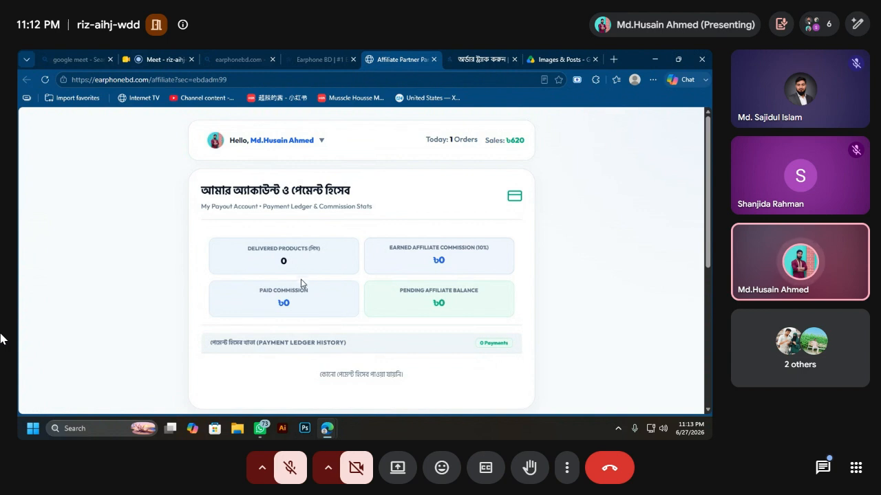
scroll(323, 272, down, 5)
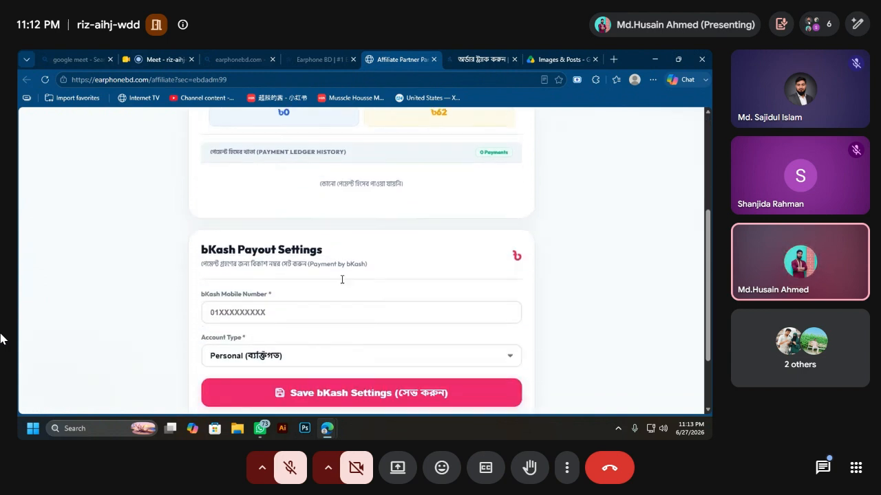
Step: Enter the bKash payout mobile number as Personal, remove the extra digit, and save
click(256, 293)
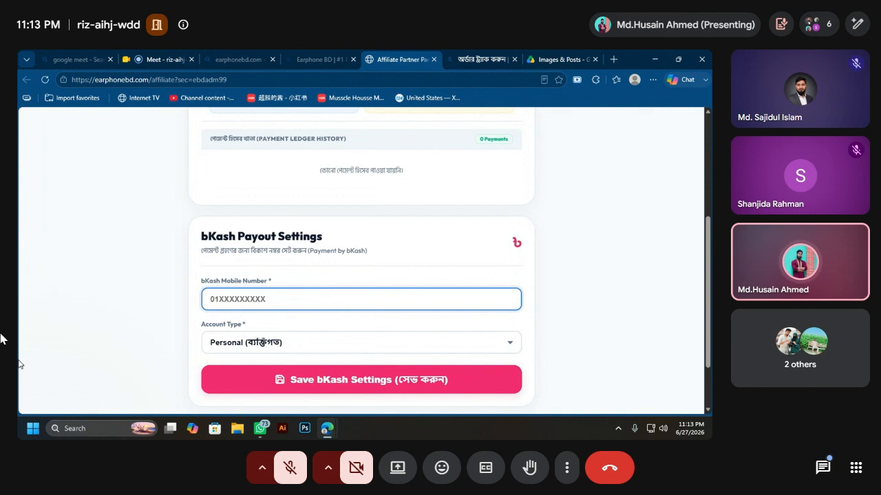
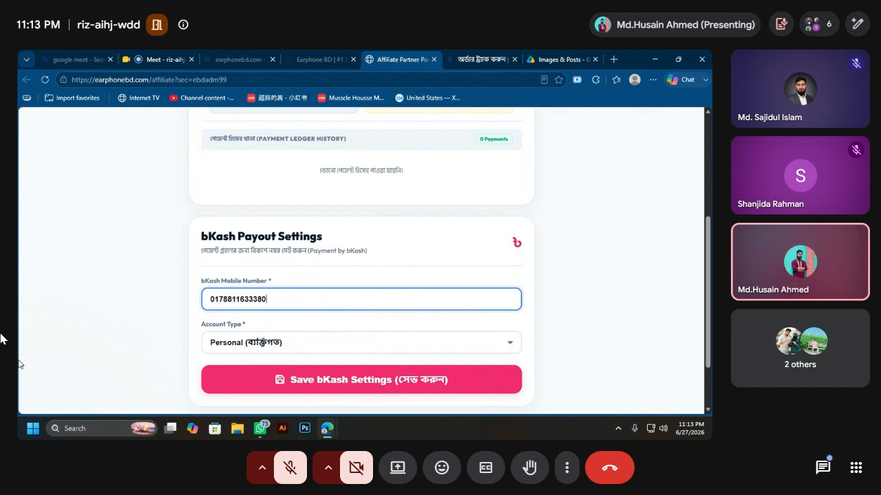
click(230, 348)
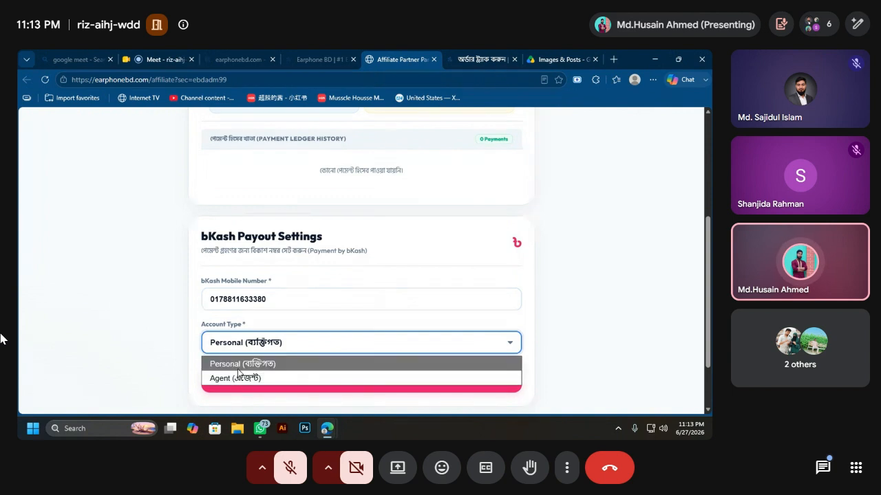
click(238, 365)
click(272, 380)
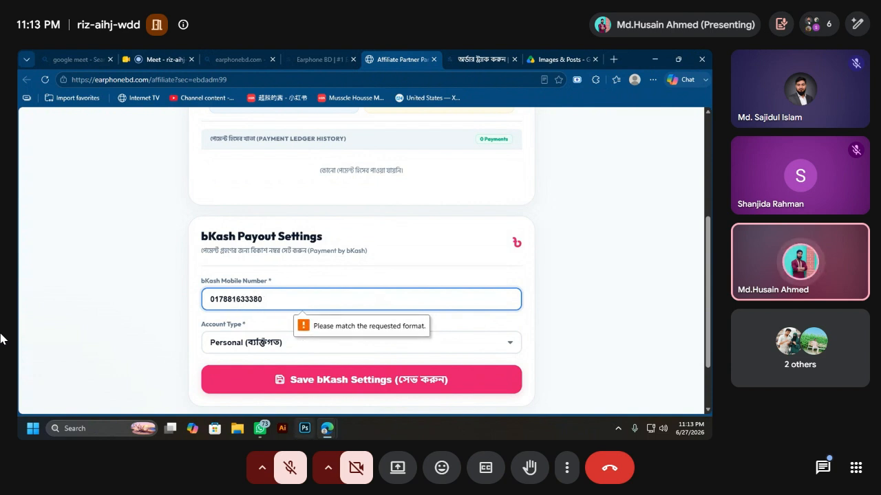
key(BackSpace)
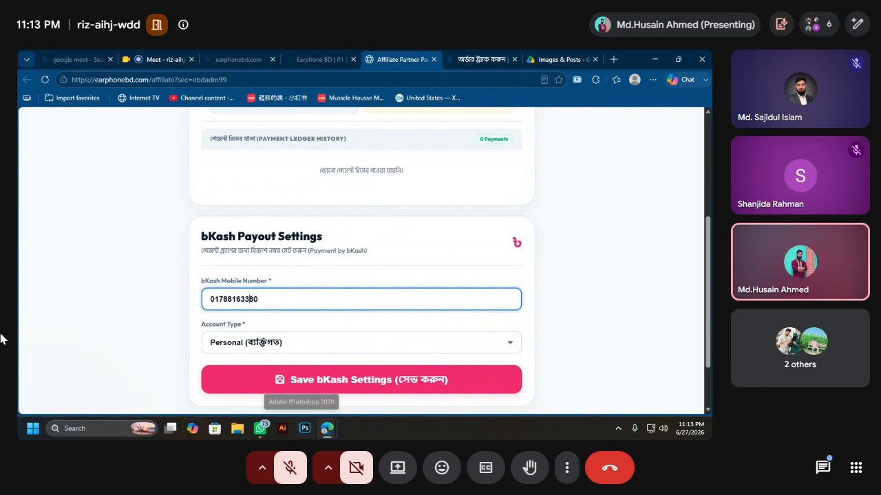
click(289, 384)
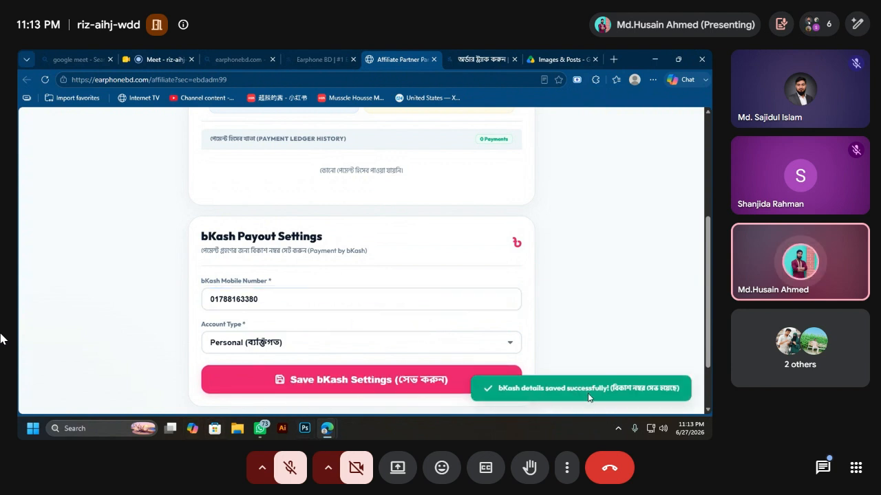
scroll(289, 285, up, 3)
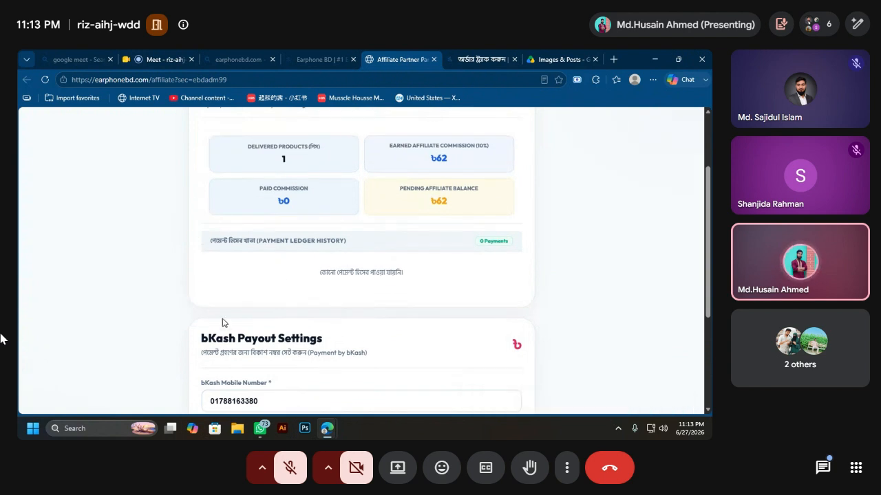
scroll(383, 198, down, 5)
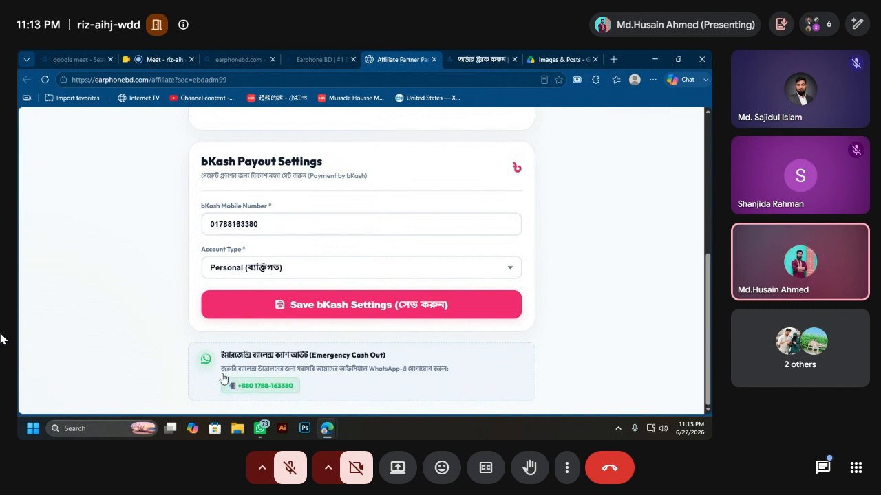
drag(220, 355, 389, 358)
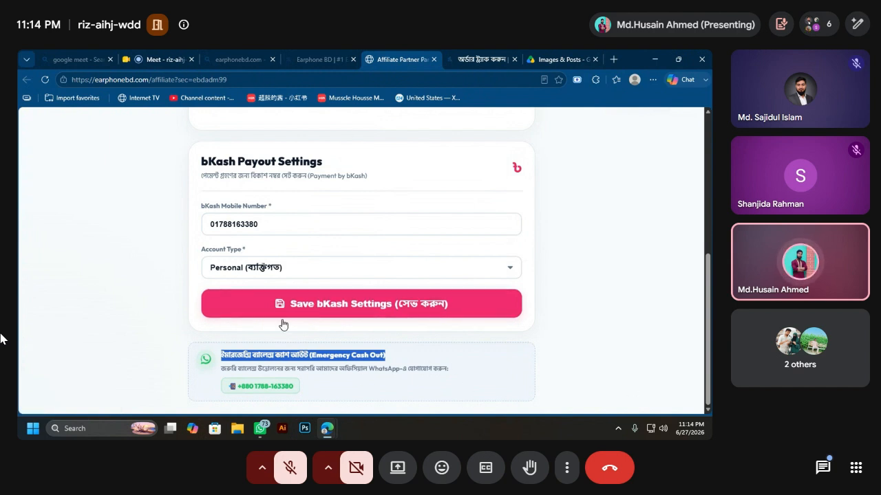
scroll(286, 328, up, 2)
scroll(288, 330, down, 2)
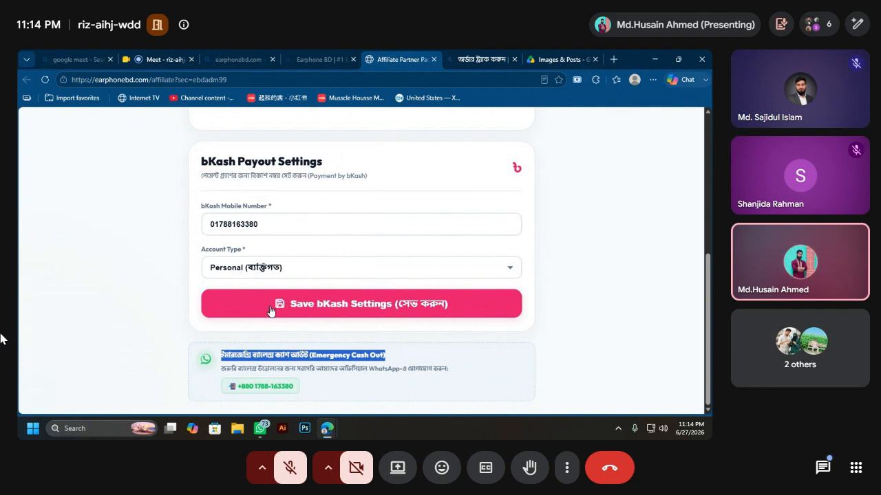
scroll(269, 310, up, 1)
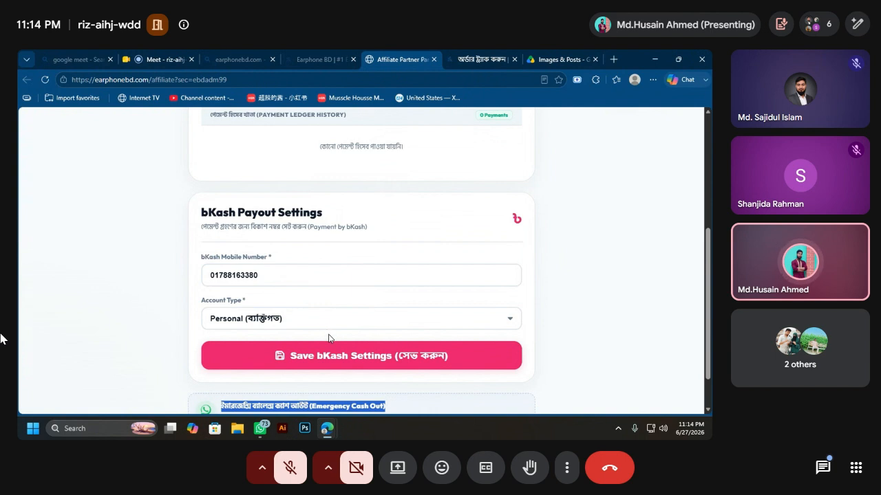
scroll(427, 295, up, 2)
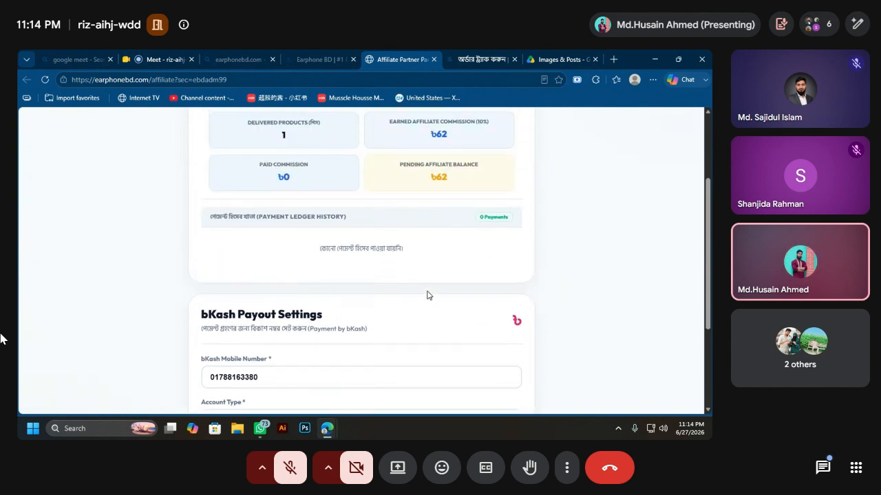
scroll(427, 295, up, 3)
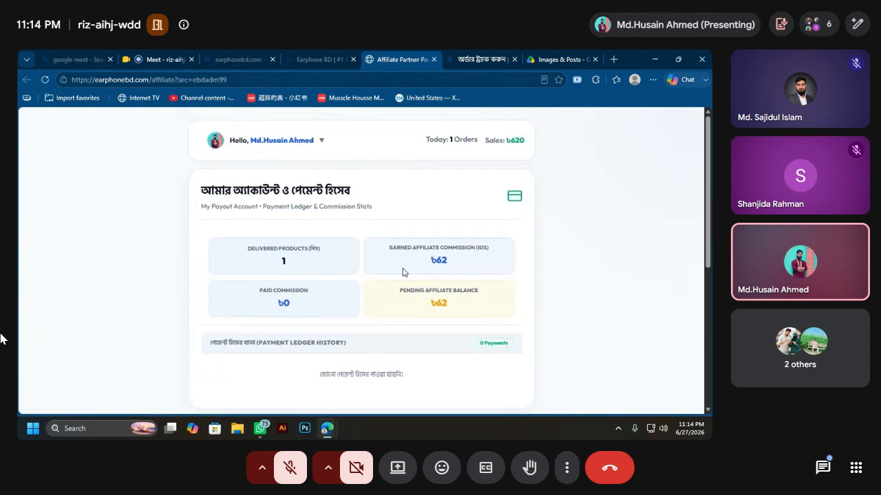
Step: Go to My Profile from the Hello user menu and highlight the affiliate's name and e-mail
click(299, 146)
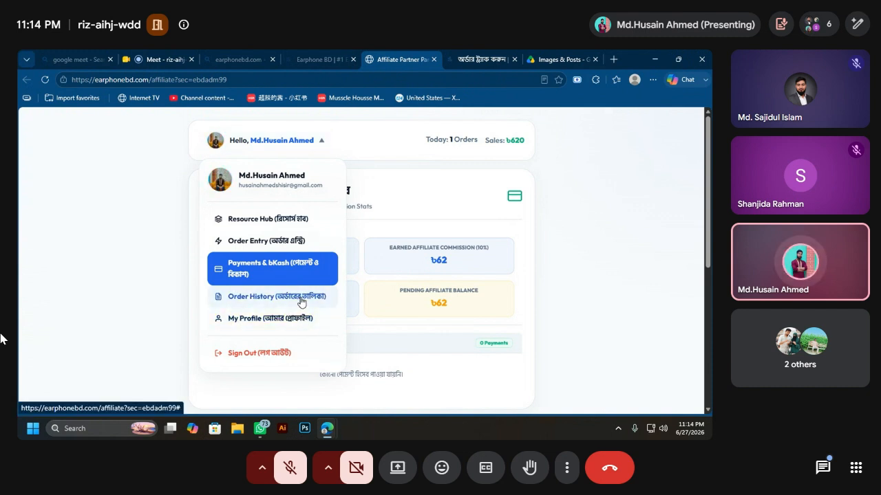
click(289, 320)
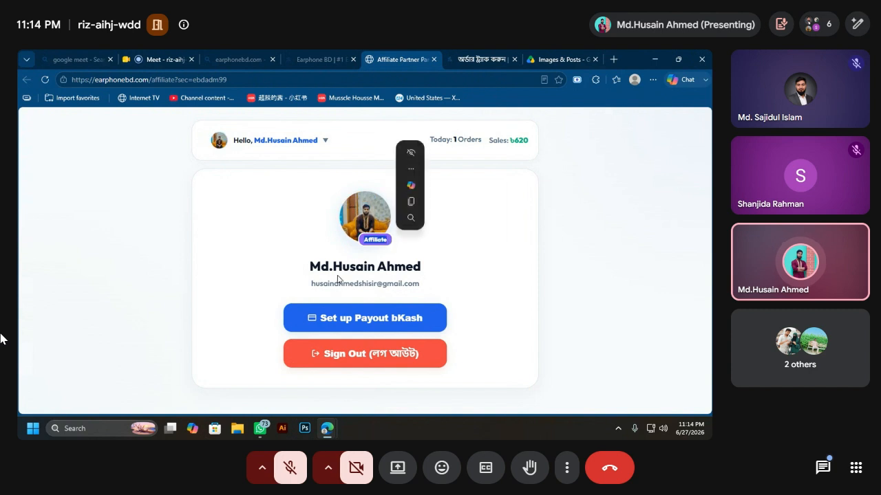
drag(294, 265, 429, 263)
drag(303, 282, 423, 293)
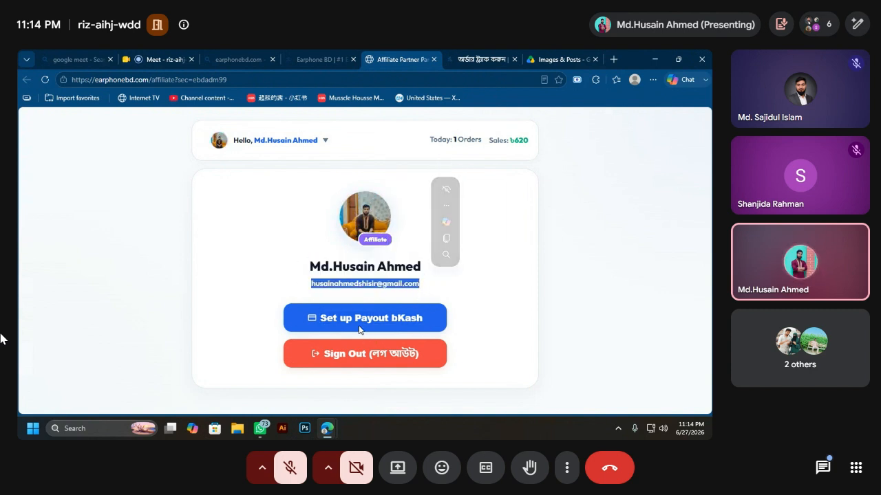